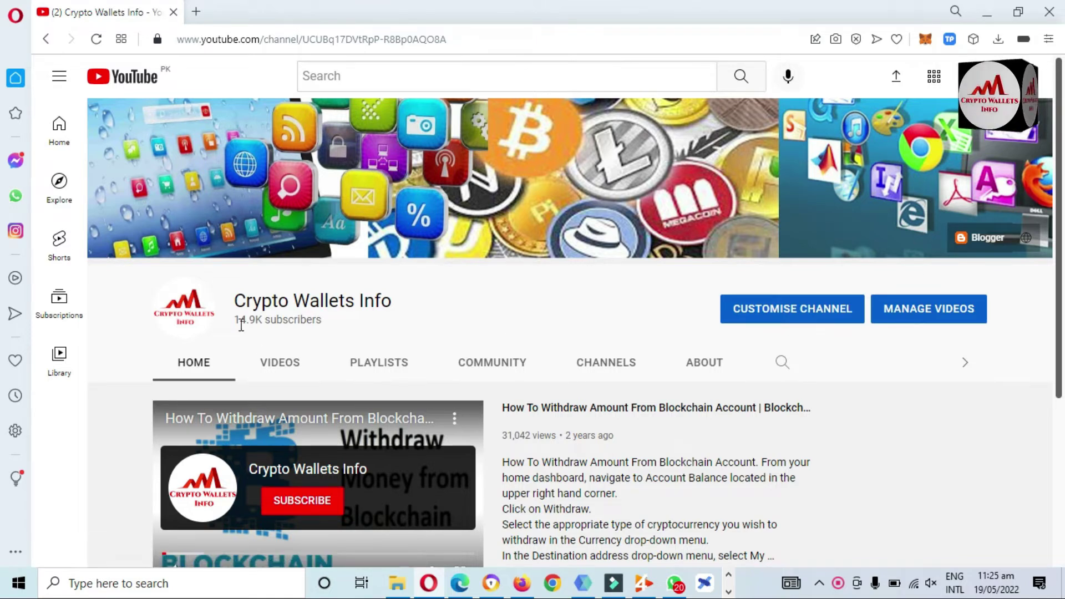
Step: Highlight the YouTube channel title, then scroll the channel page back to the top
left_click_drag(233, 302, 392, 302)
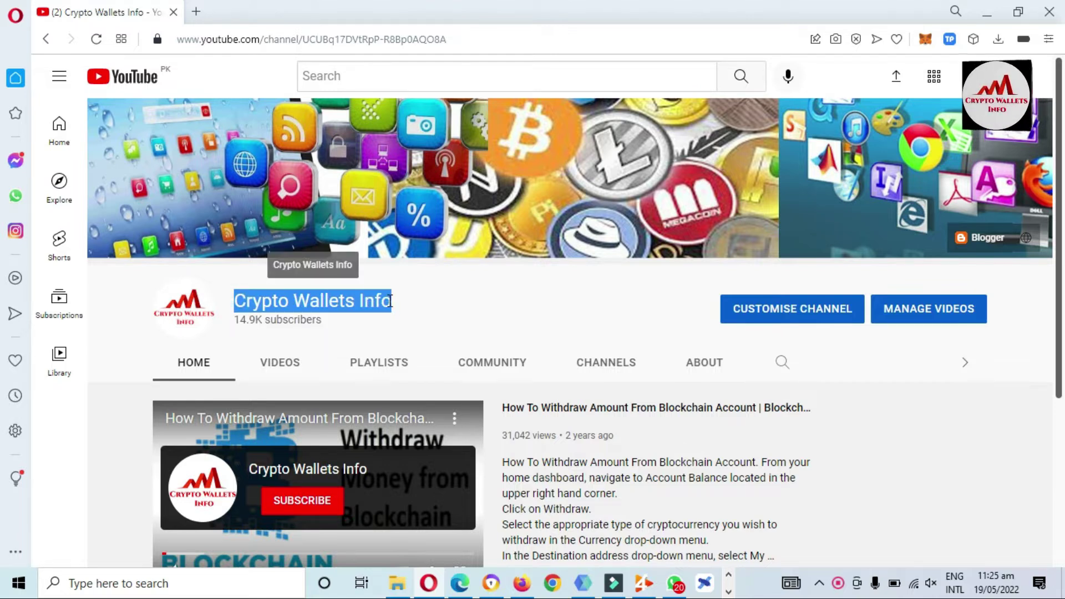
left_click(458, 305)
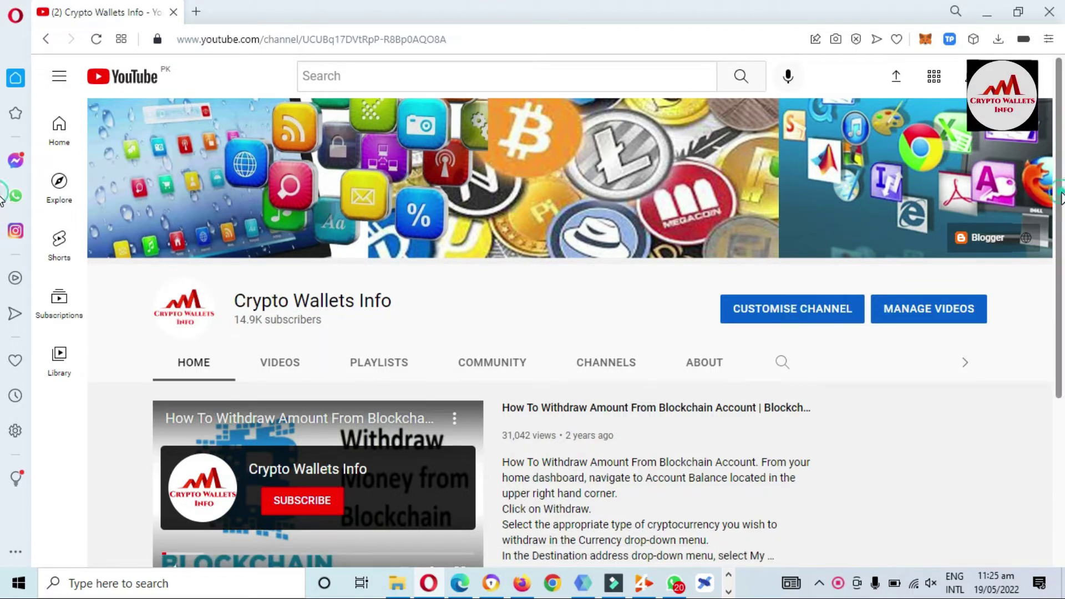
left_click_drag(1061, 198, 1059, 383)
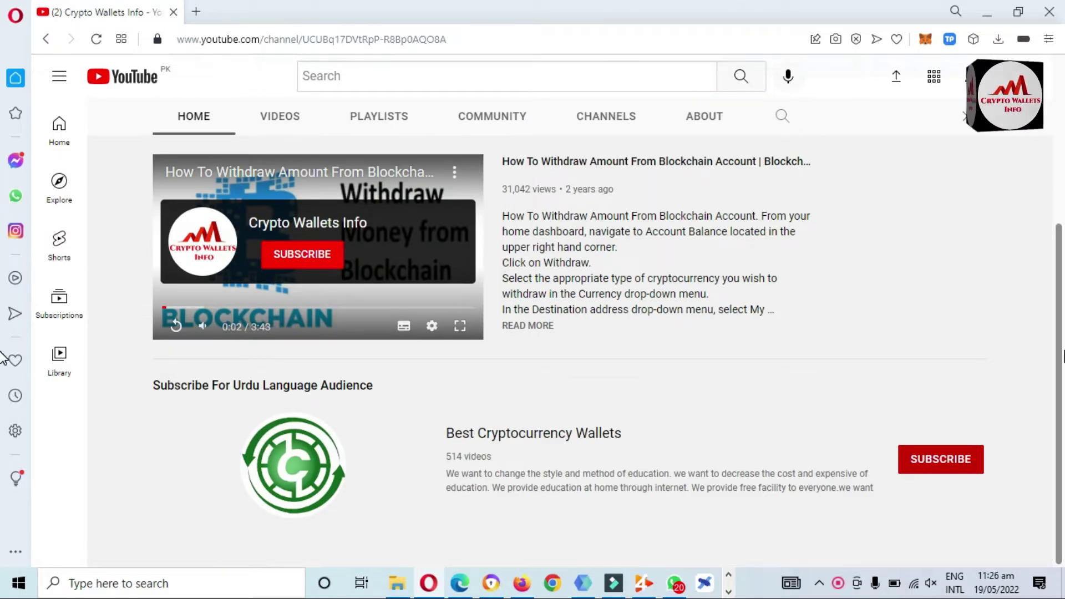
scroll(3, 259, "up", 3)
scroll(3, 255, "up", 2)
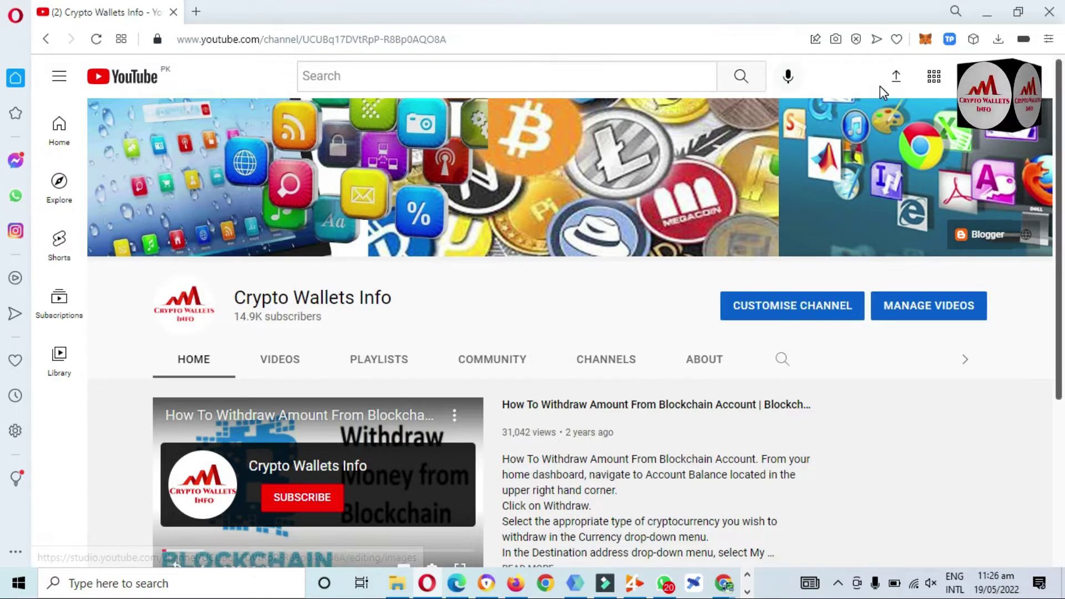
Step: Unlock the TokenPocket wallet from the toolbar popup with the wallet password
left_click(950, 40)
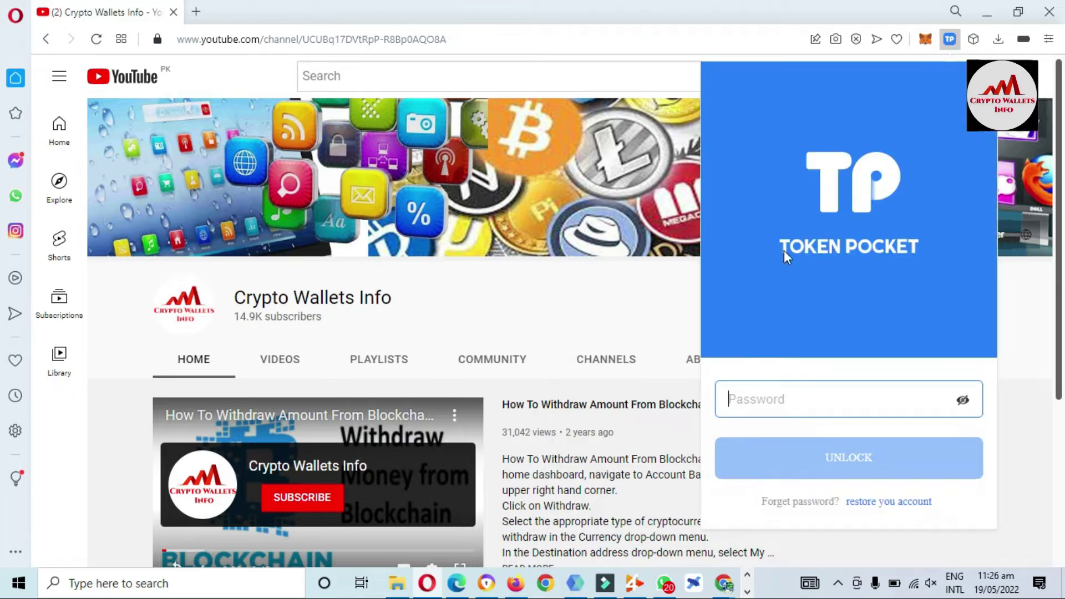
left_click(780, 398)
type("1")
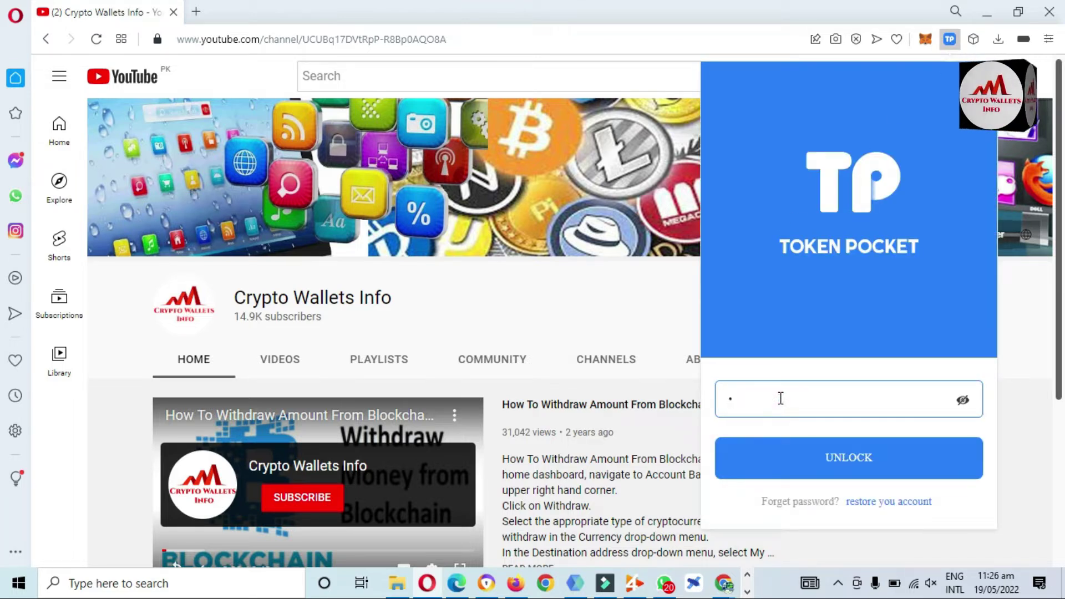
type("23456")
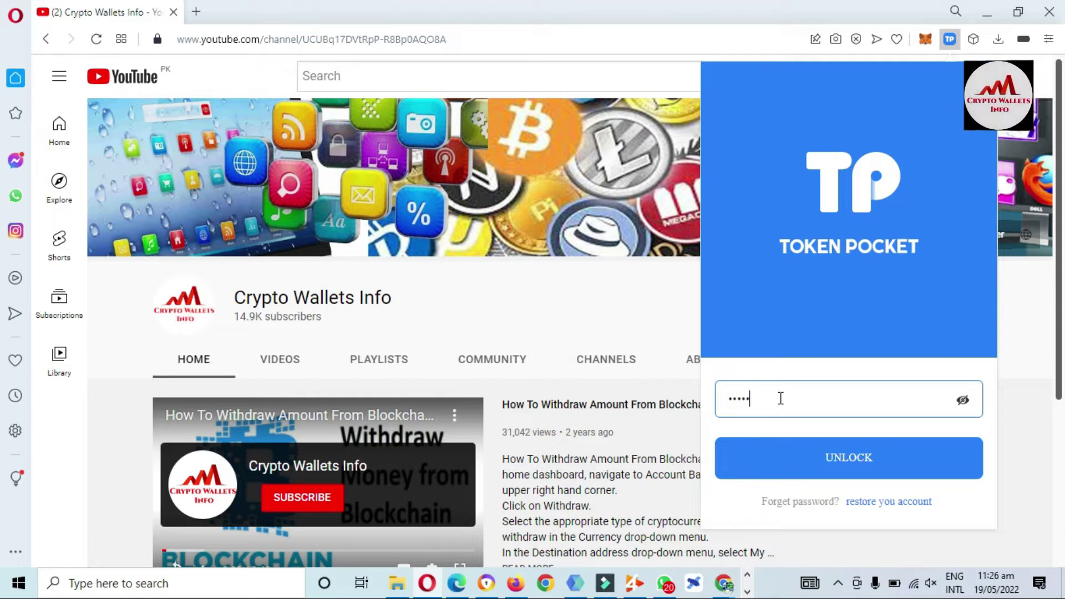
type("7")
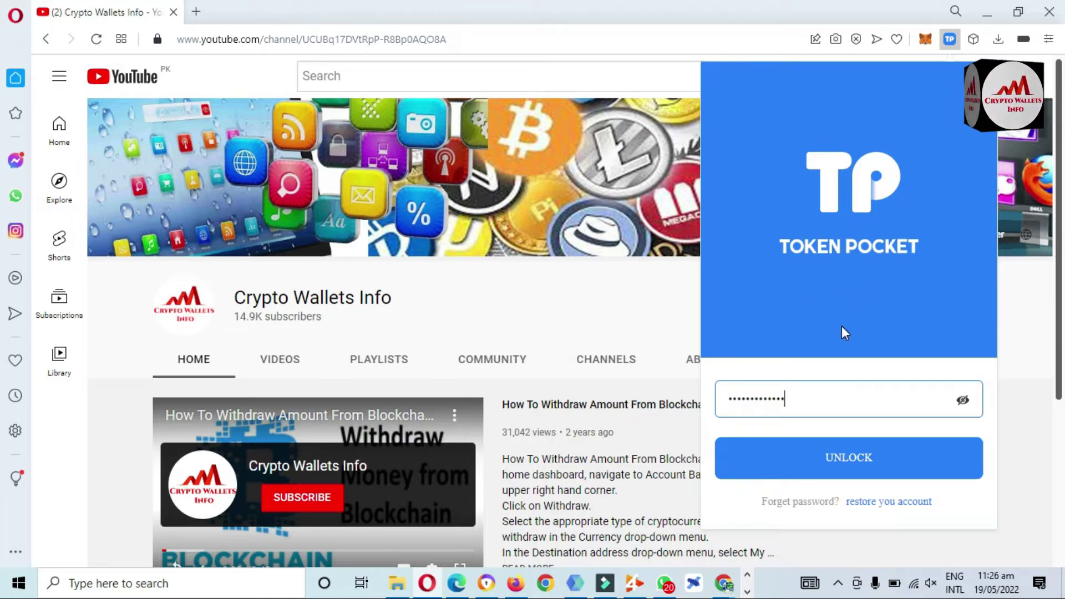
left_click(844, 459)
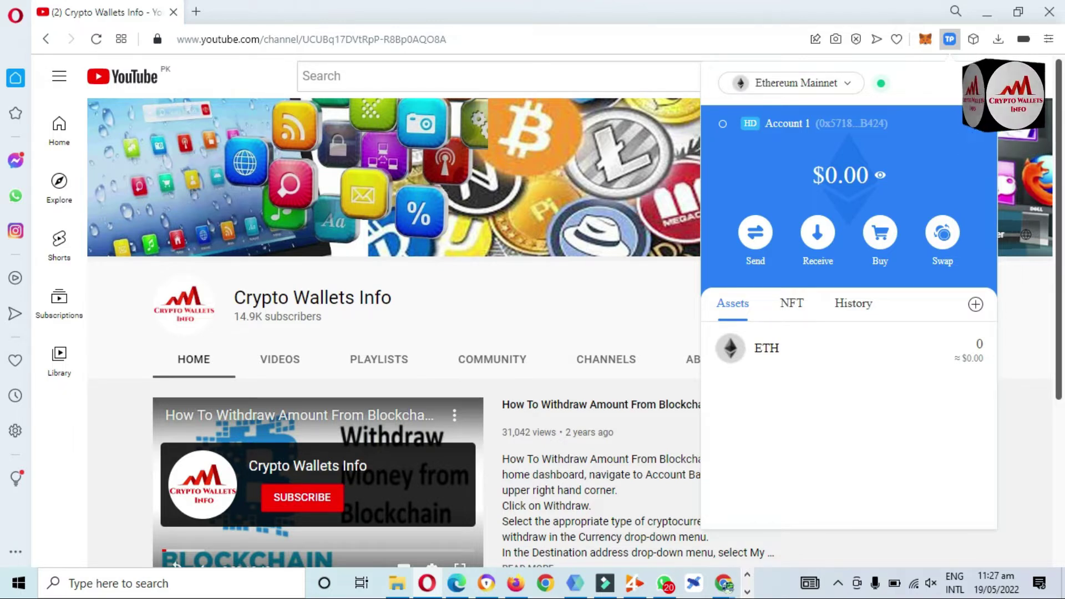
Step: Open Account 1's details page with its recovery phrase and private key export options
left_click(982, 133)
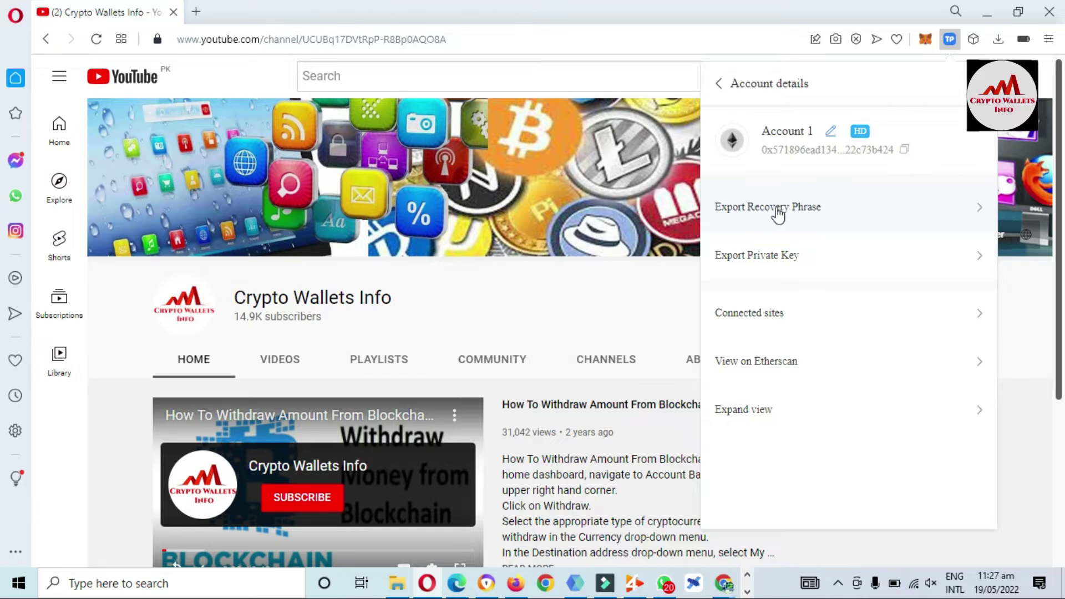
Step: Start Export Recovery Phrase for Account 1 and confirm the wallet password in Verify Password
left_click(777, 209)
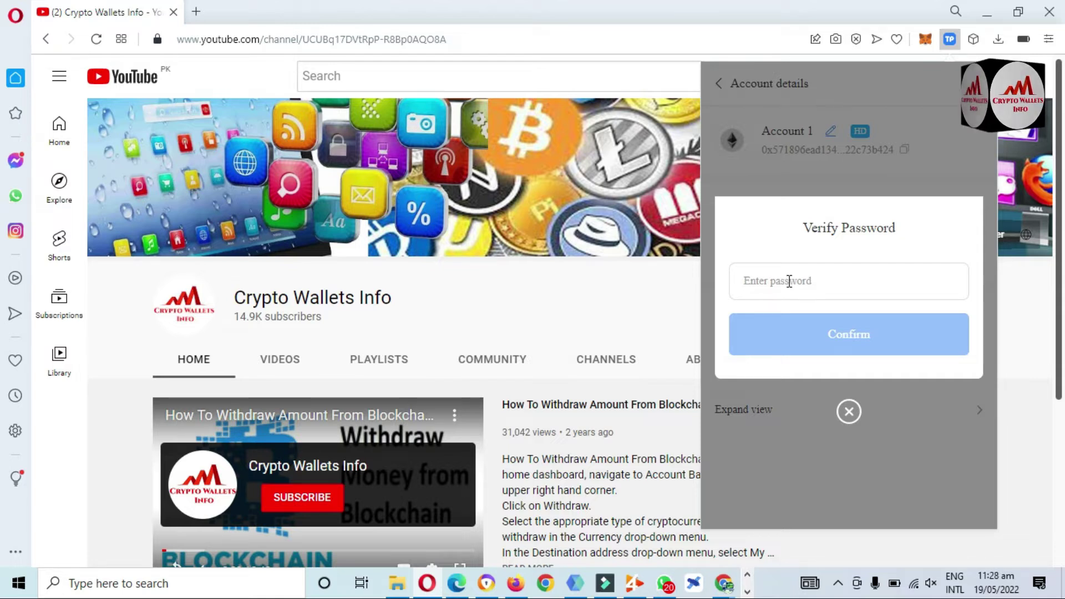
left_click(771, 278)
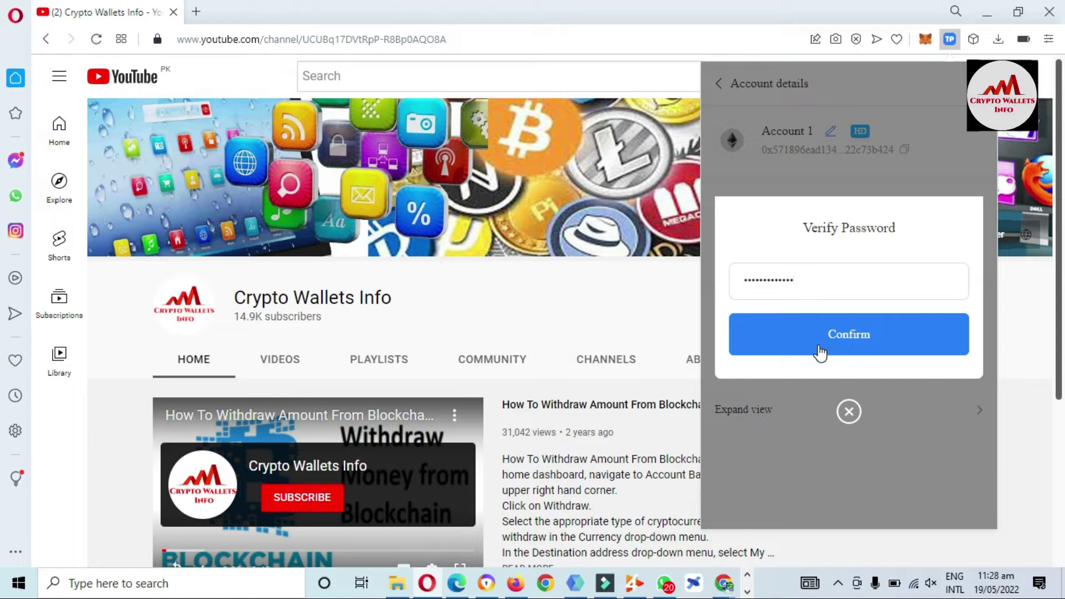
left_click(845, 347)
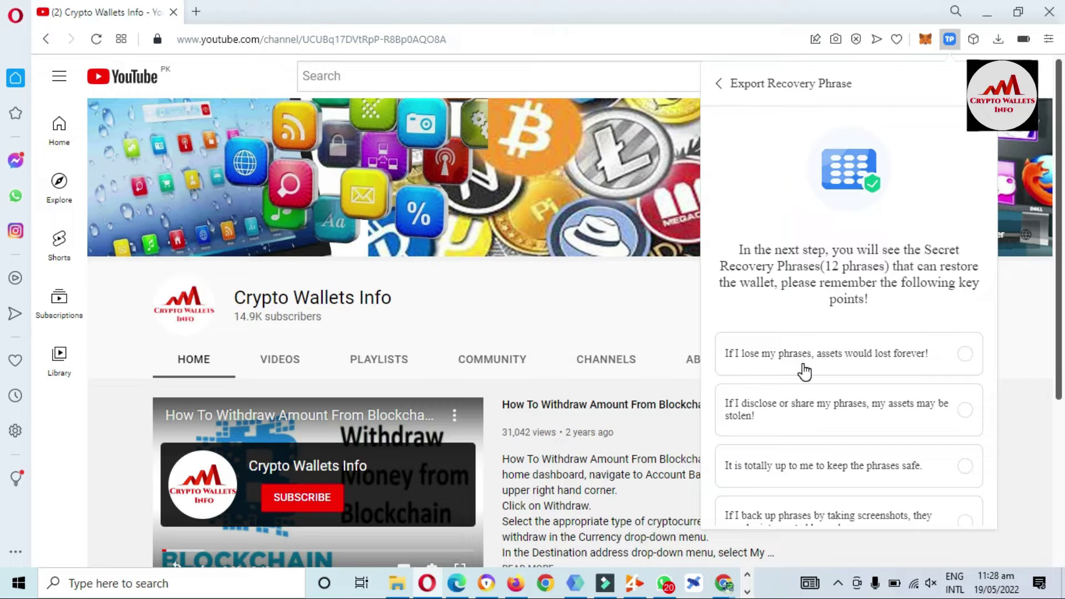
Step: Tick all four recovery-phrase safety statements and scroll down to the Understood button
left_click(742, 363)
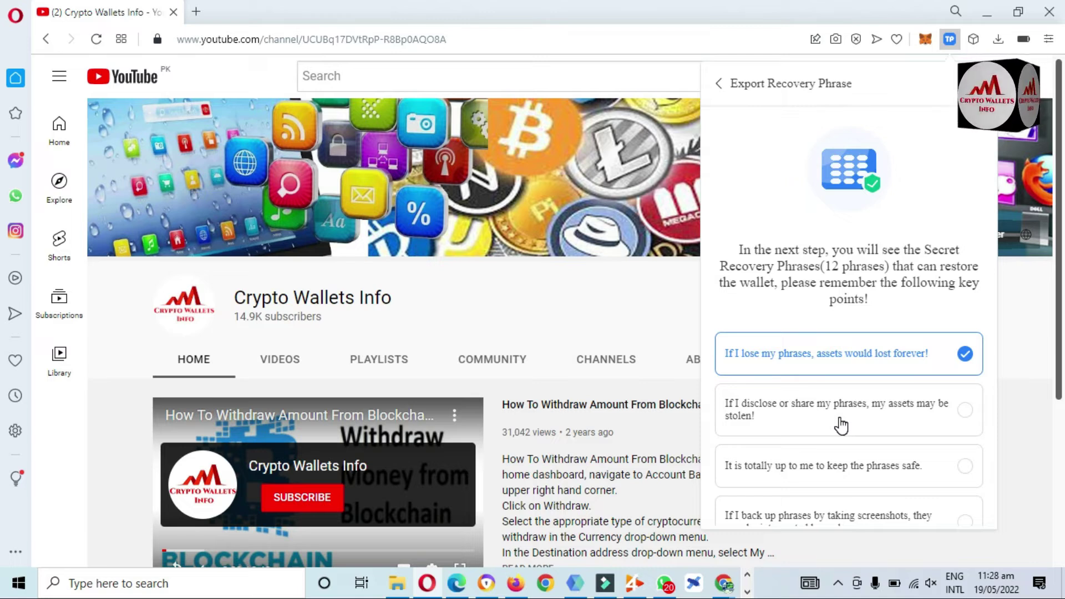
left_click(884, 420)
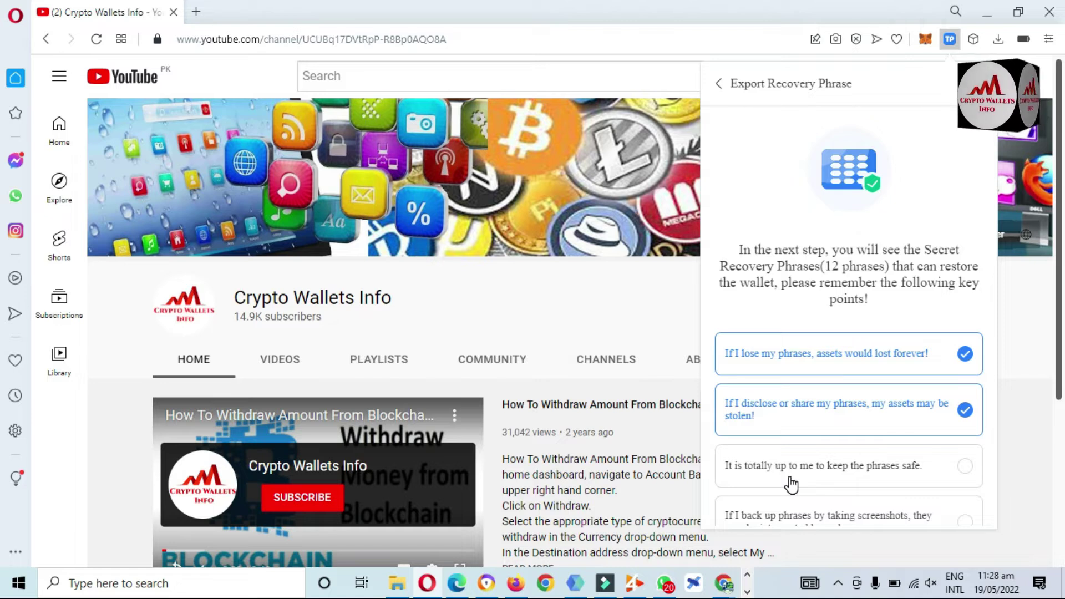
left_click(869, 474)
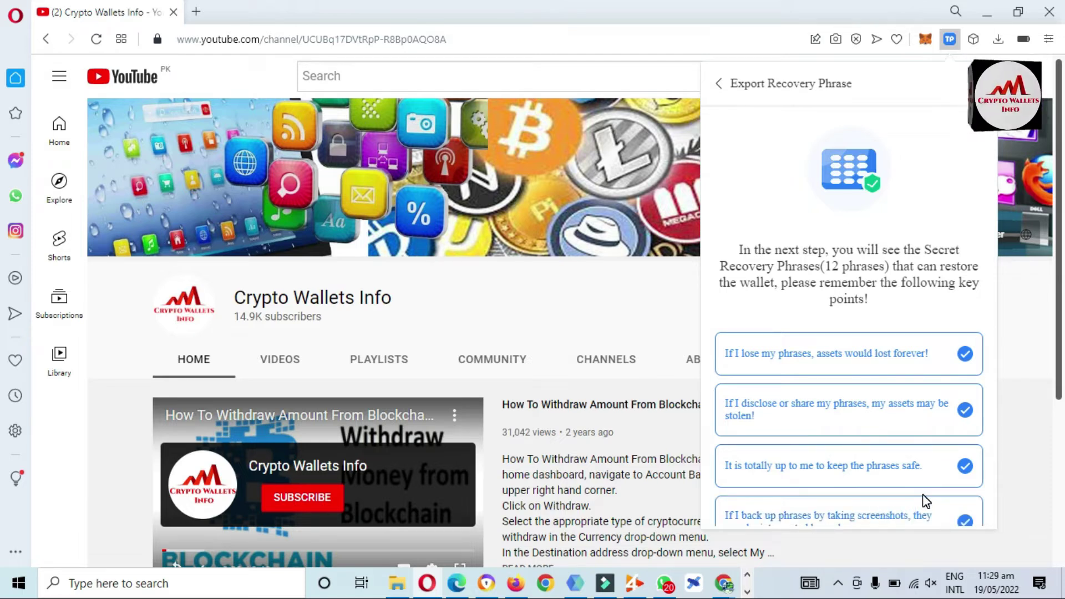
left_click(768, 308)
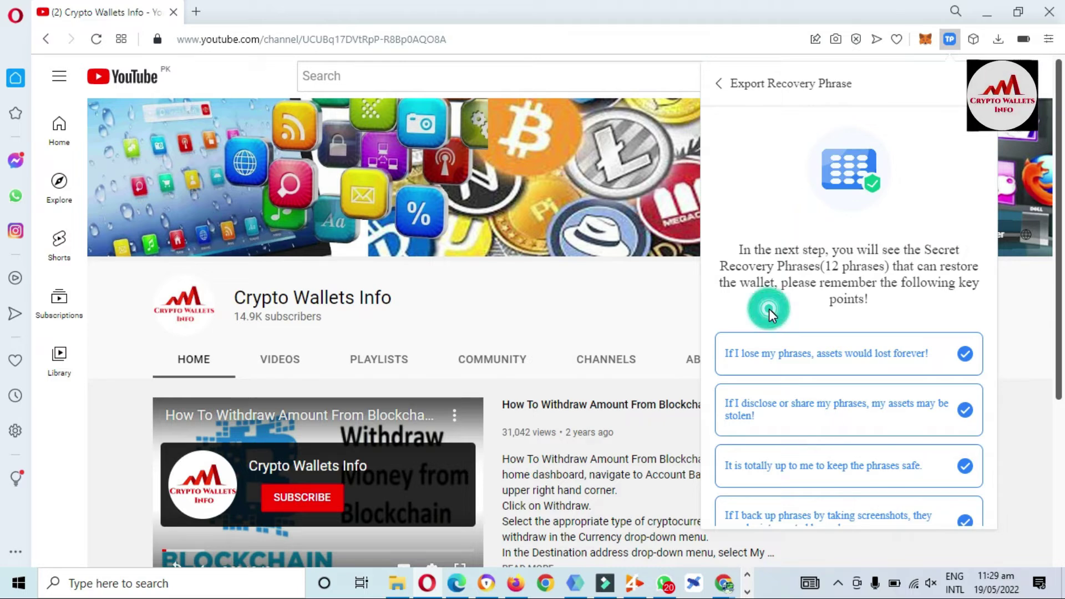
scroll(770, 311, "down", 2)
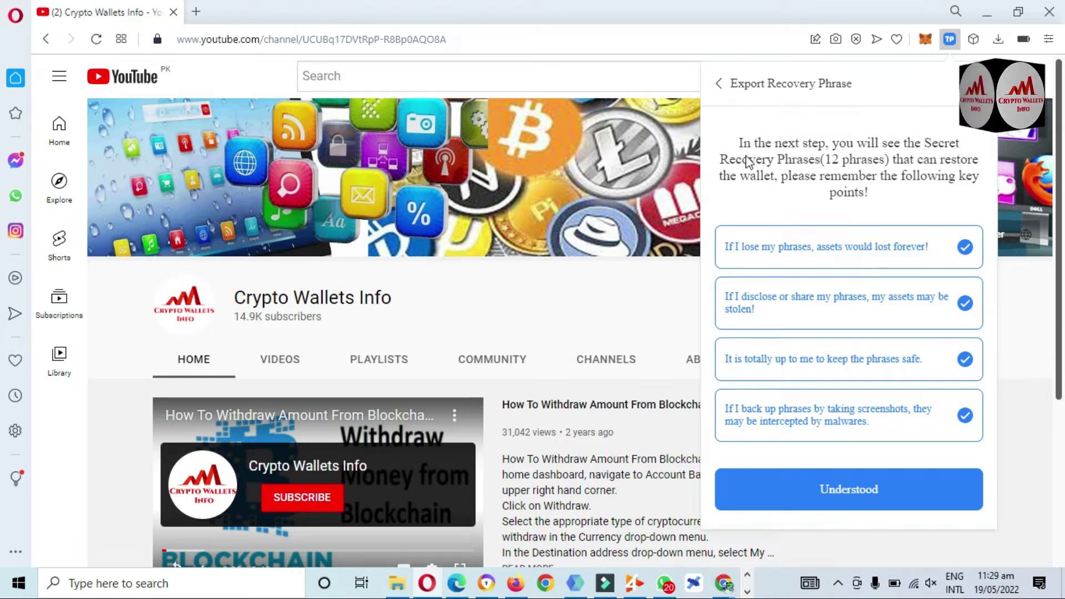
left_click(731, 142)
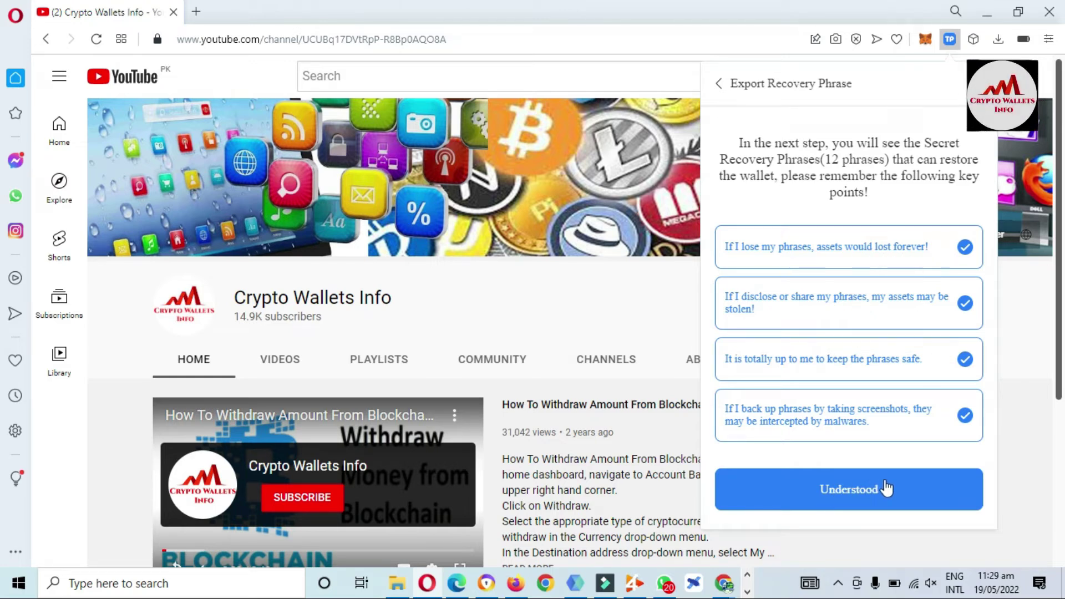
Step: Reveal Account 1's 12-word recovery phrase and copy it to the clipboard
left_click(852, 490)
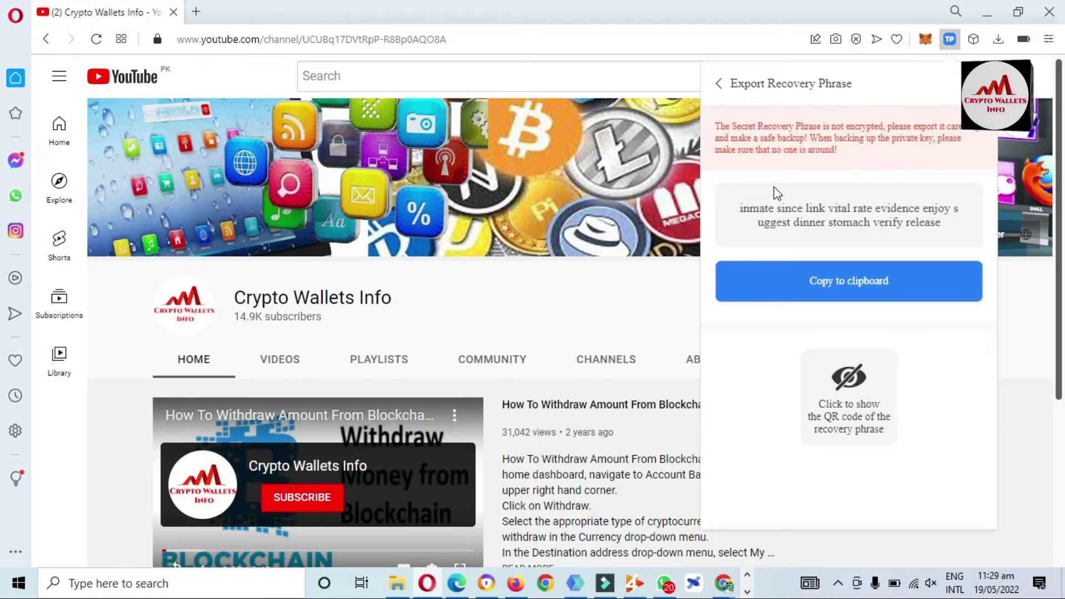
left_click_drag(715, 127, 854, 159)
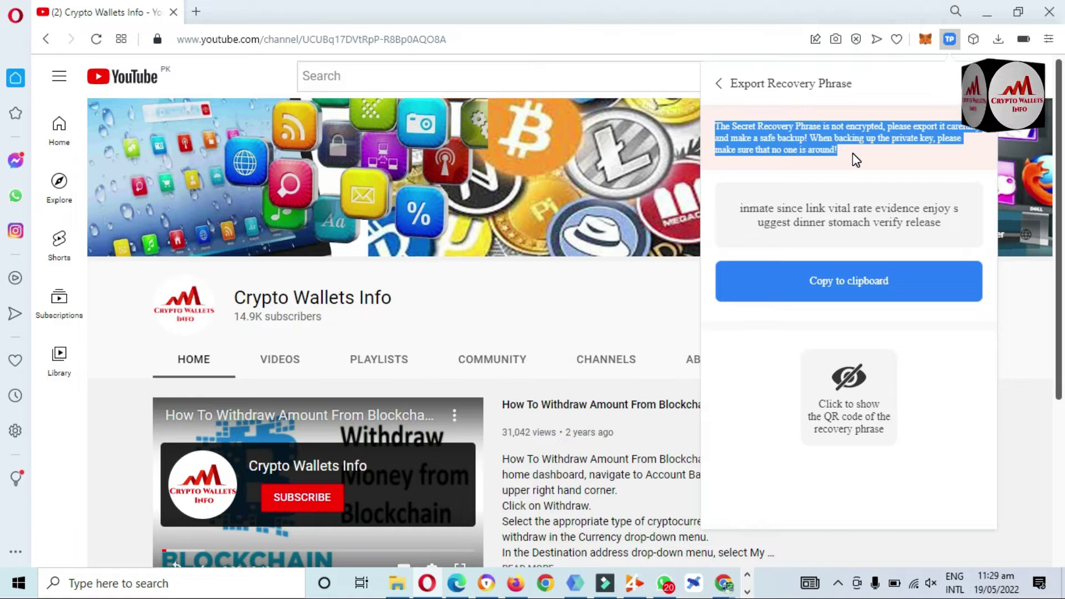
left_click_drag(943, 225, 739, 213)
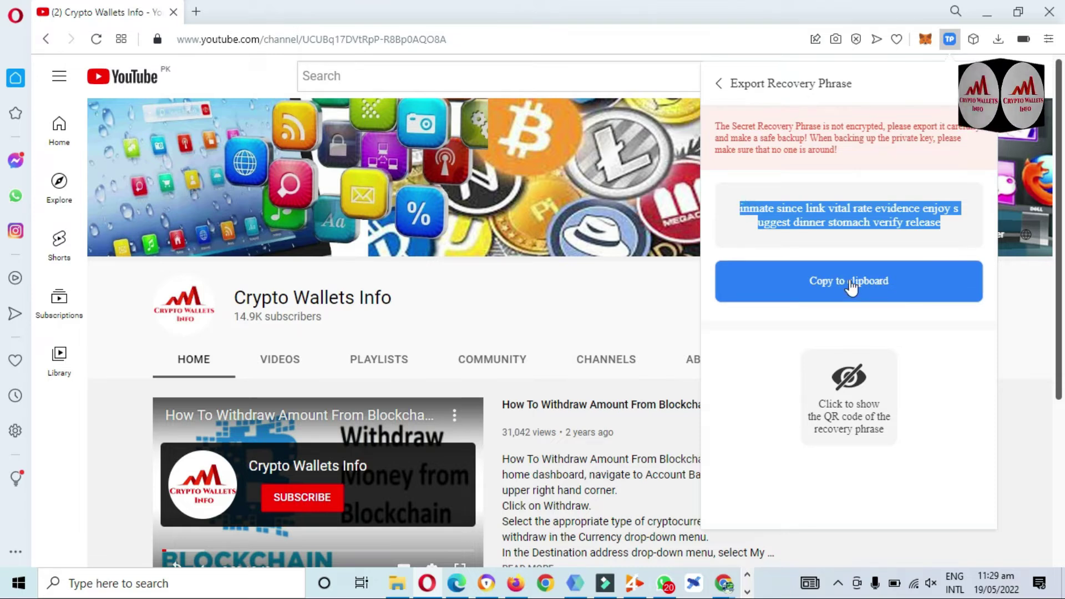
left_click(854, 289)
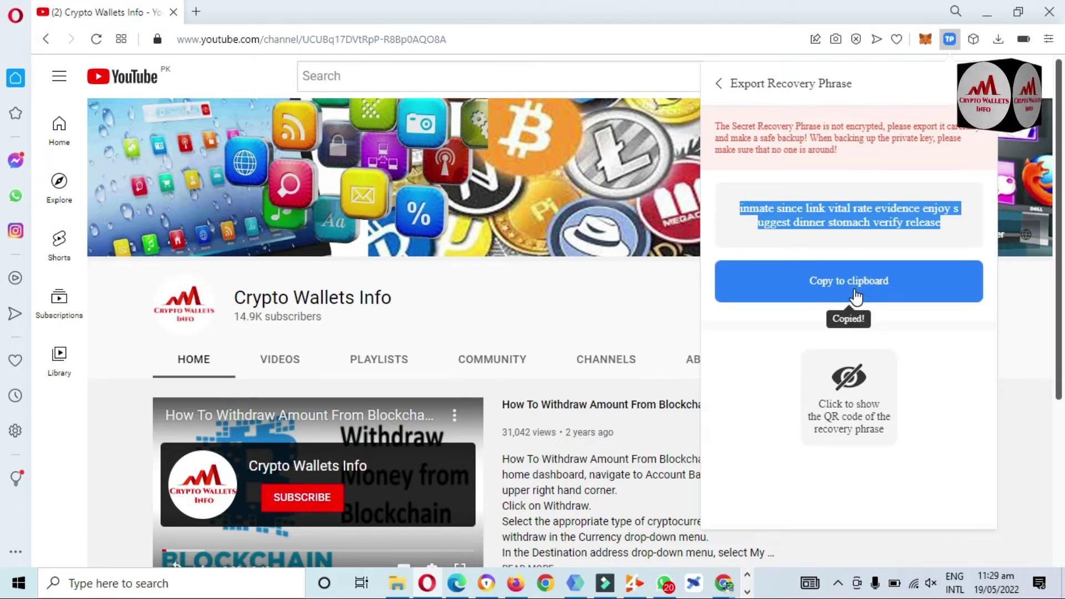
left_click(747, 591)
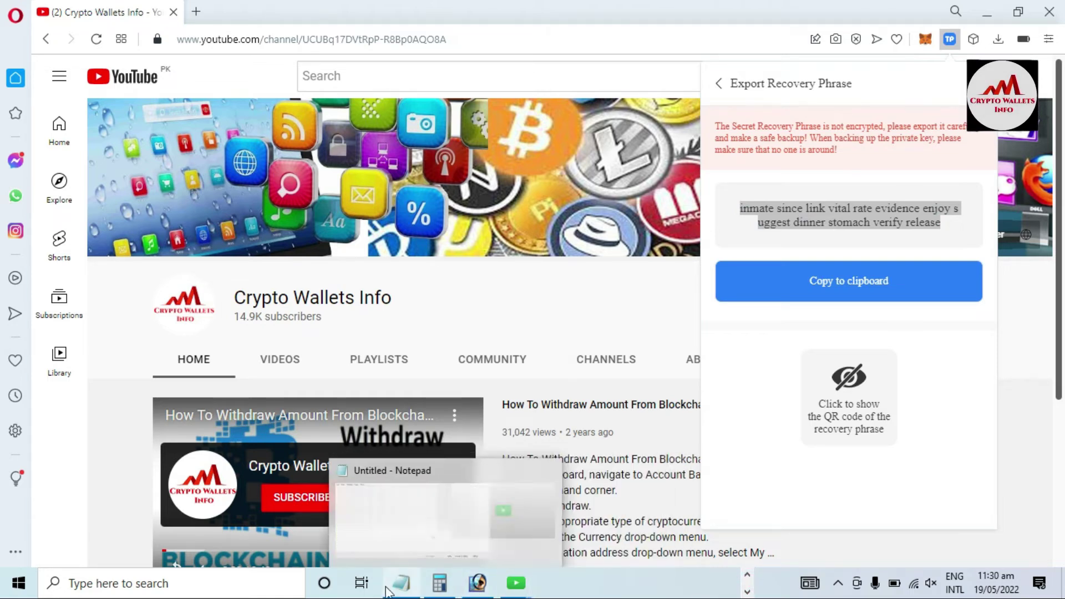
Step: Title a Notepad note 'Token Pocket Wallet Backup', paste the recovery phrase below, and move it aside
left_click(402, 582)
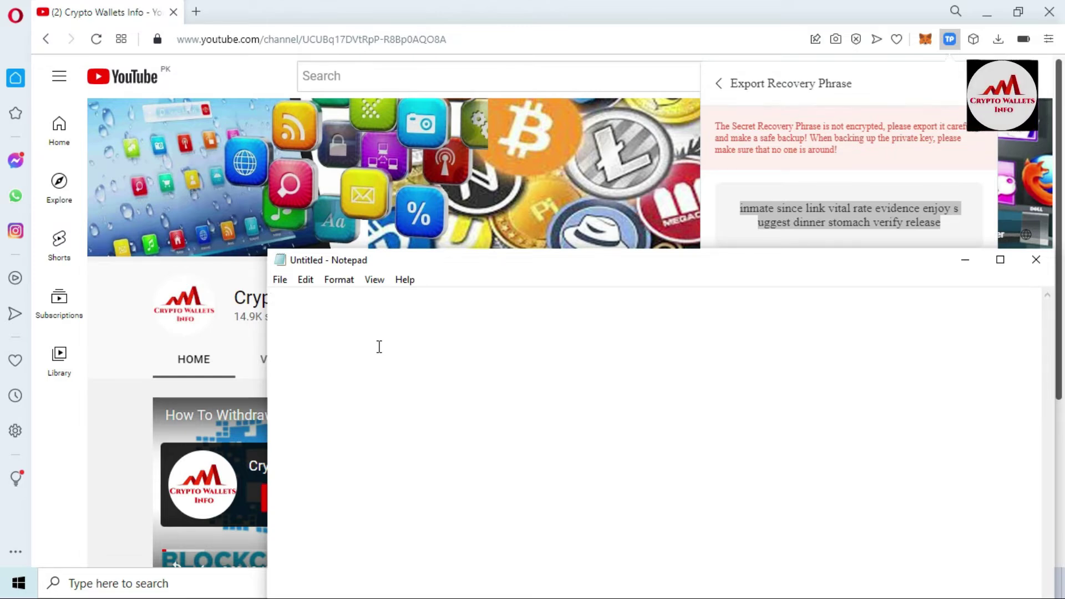
type("Tok")
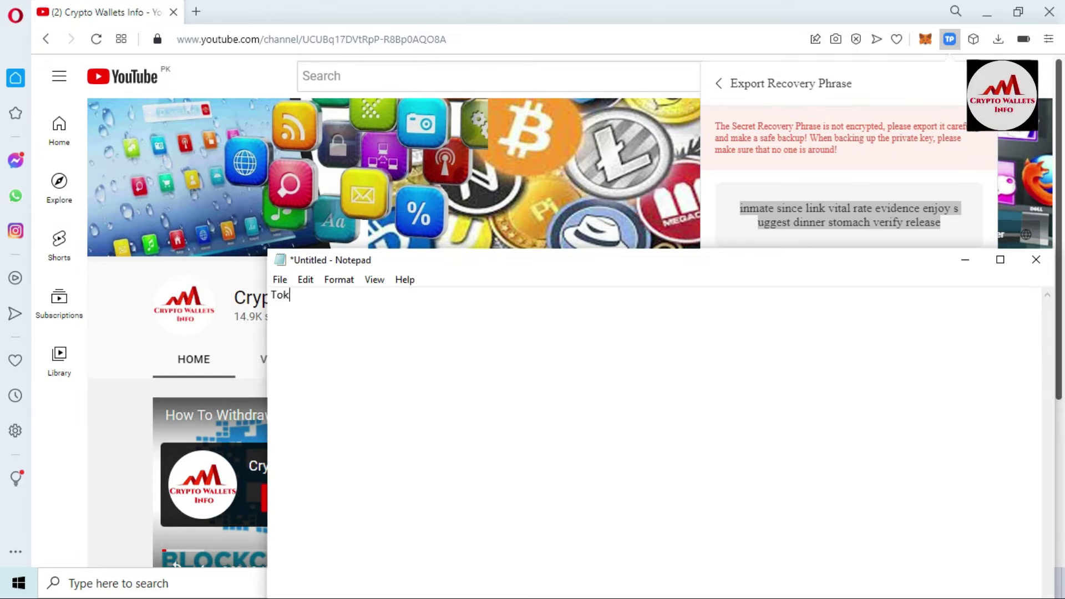
type("en Pocket Wall")
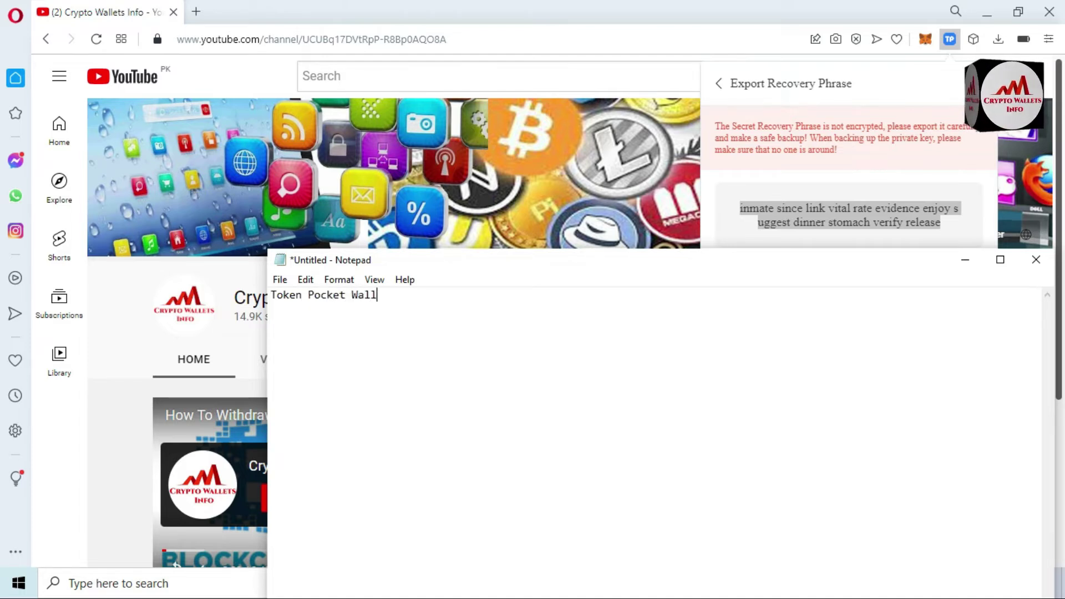
type("et S")
key("BackSpace")
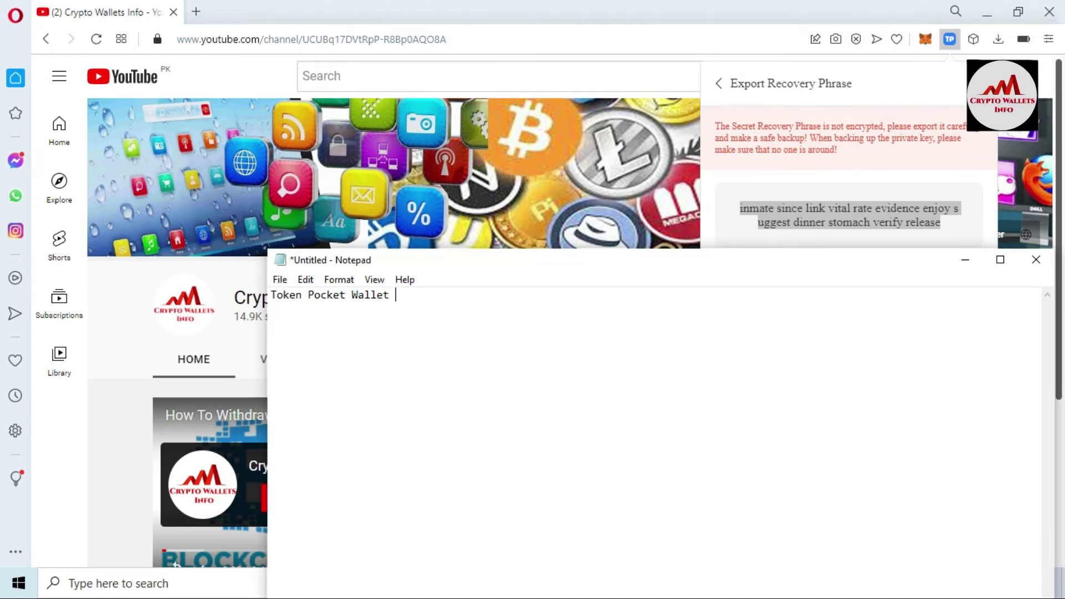
type("Bac")
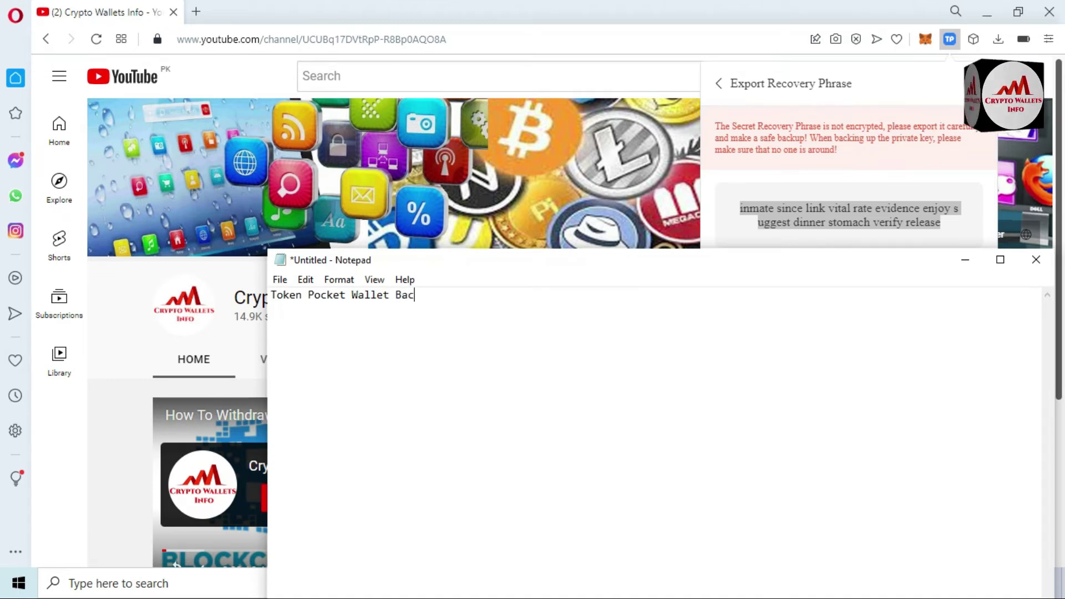
type("kup")
key("Return")
key("Return")
key("ctrl+v")
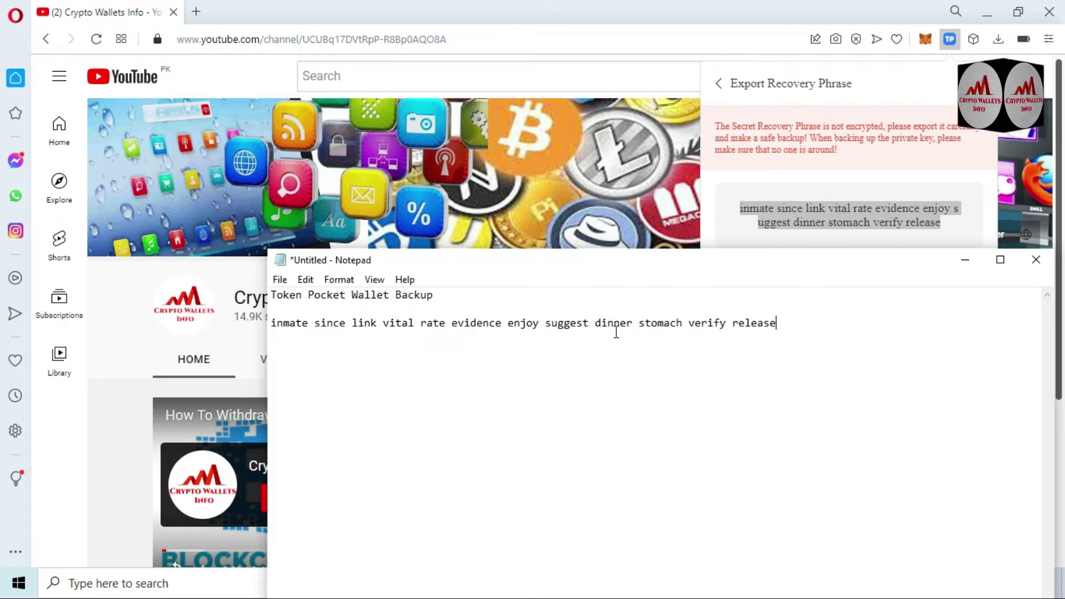
left_click_drag(611, 272, 627, 324)
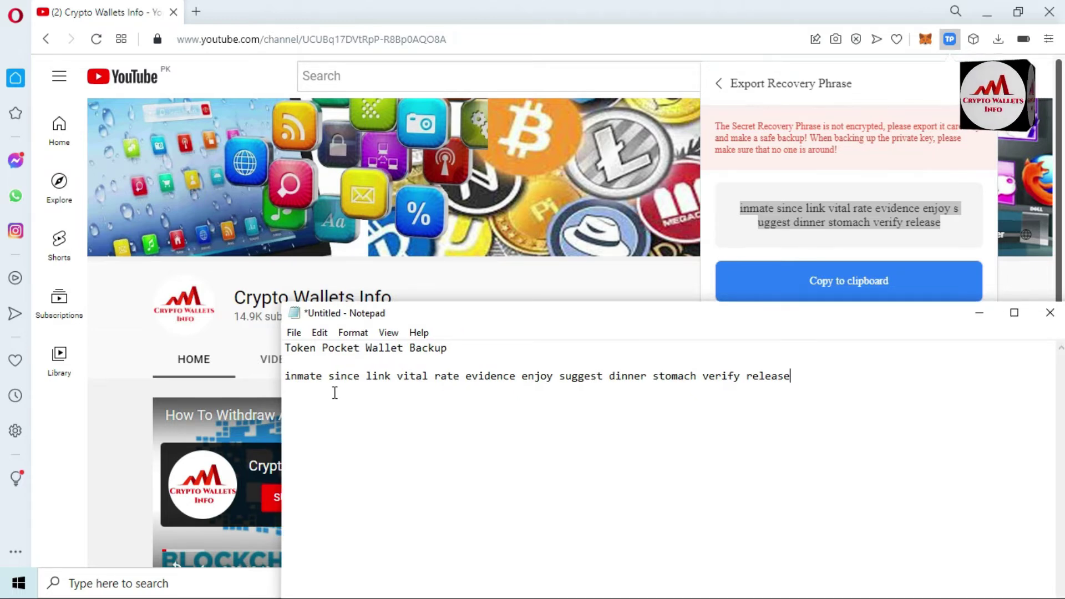
left_click_drag(323, 377, 383, 379)
Step: Show the recovery phrase's QR code in TokenPocket, then close the export popup
left_click(723, 235)
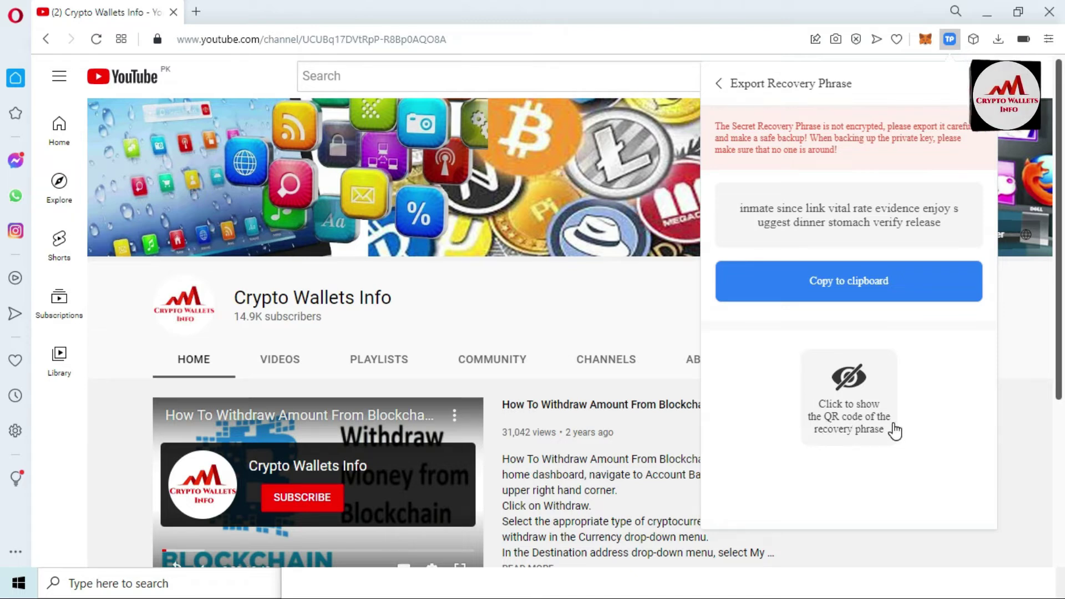
left_click(853, 398)
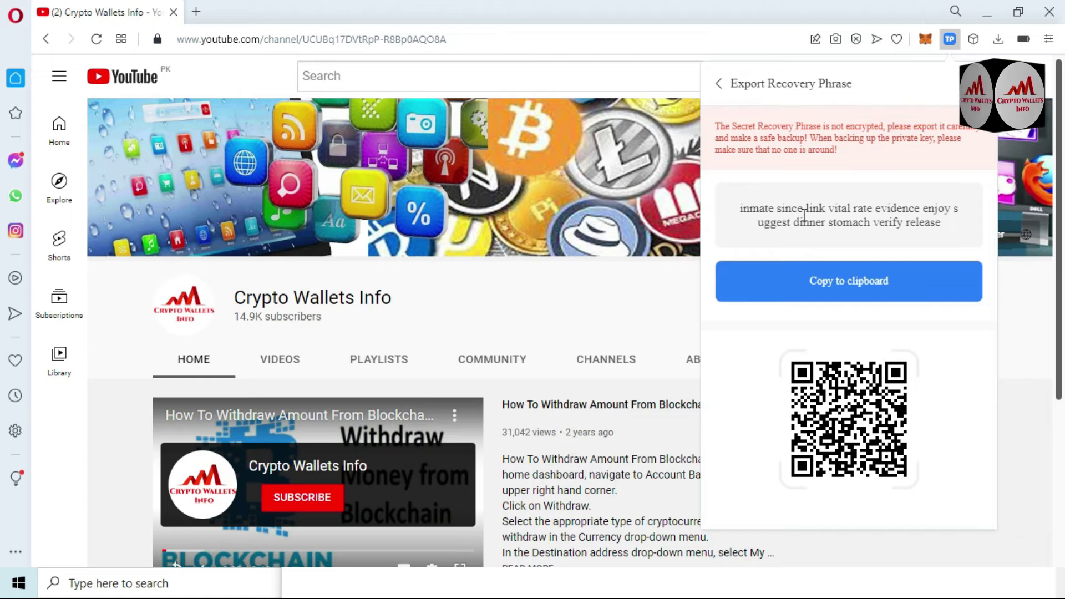
left_click_drag(949, 225, 750, 209)
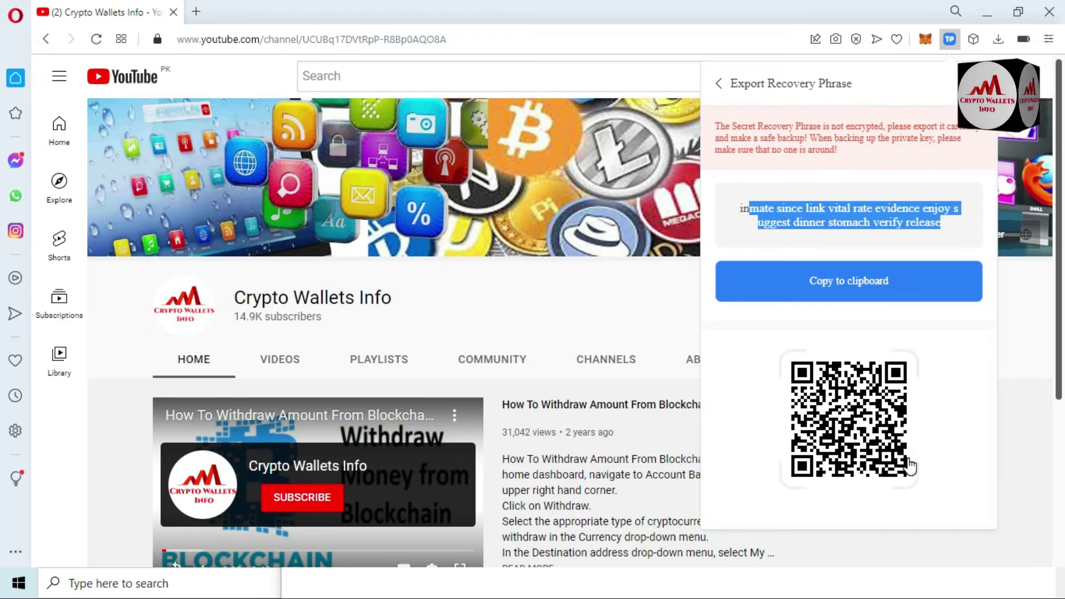
left_click(873, 571)
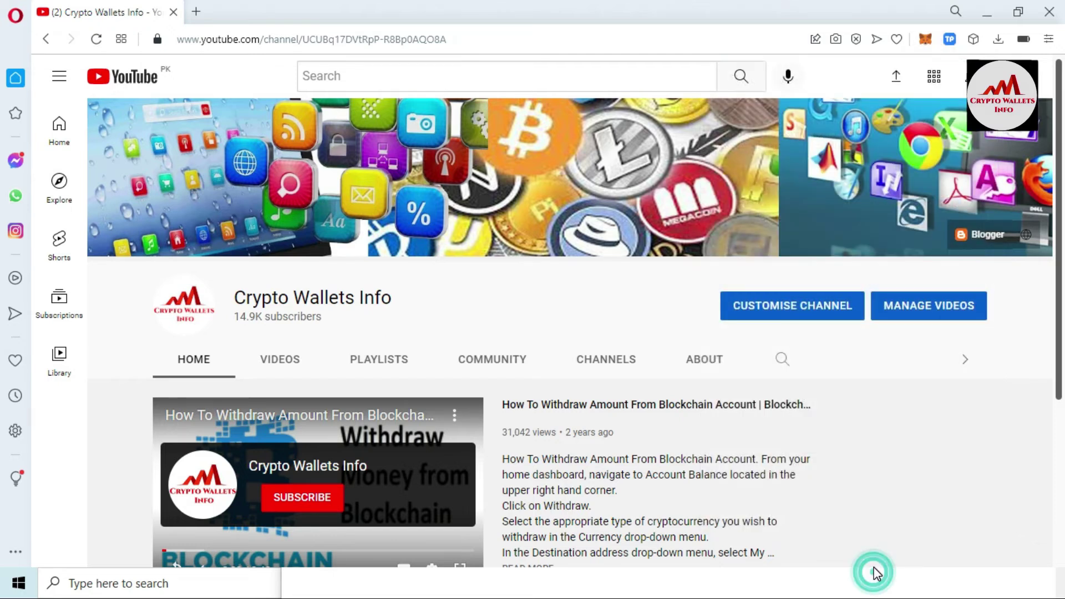
Step: Bring the 'Token Pocket Wallet Backup' note forward, move it top-left, then minimize it
left_click(834, 581)
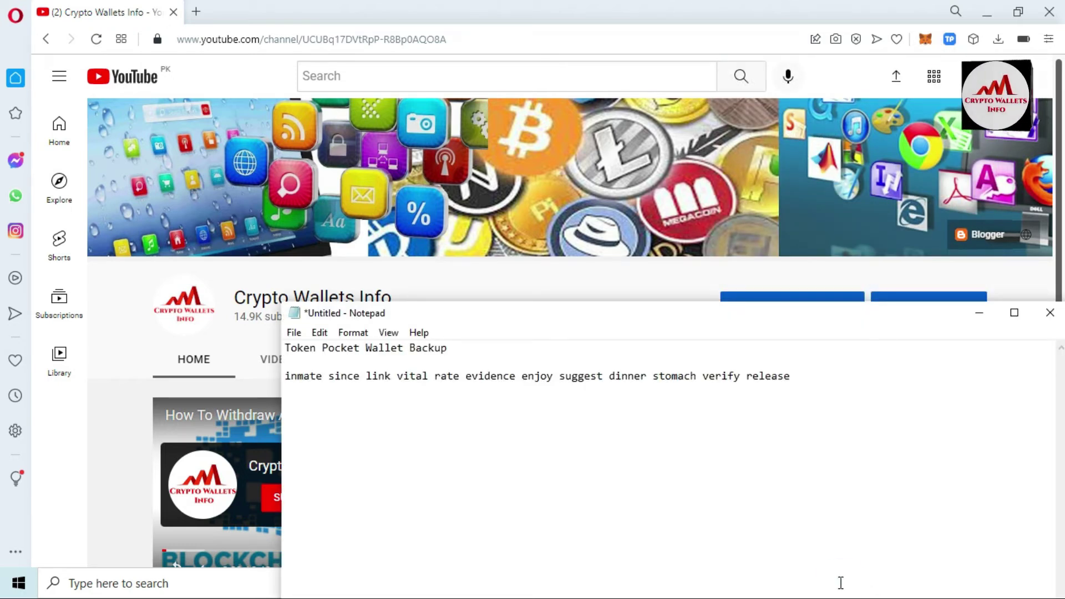
left_click_drag(906, 325, 709, 166)
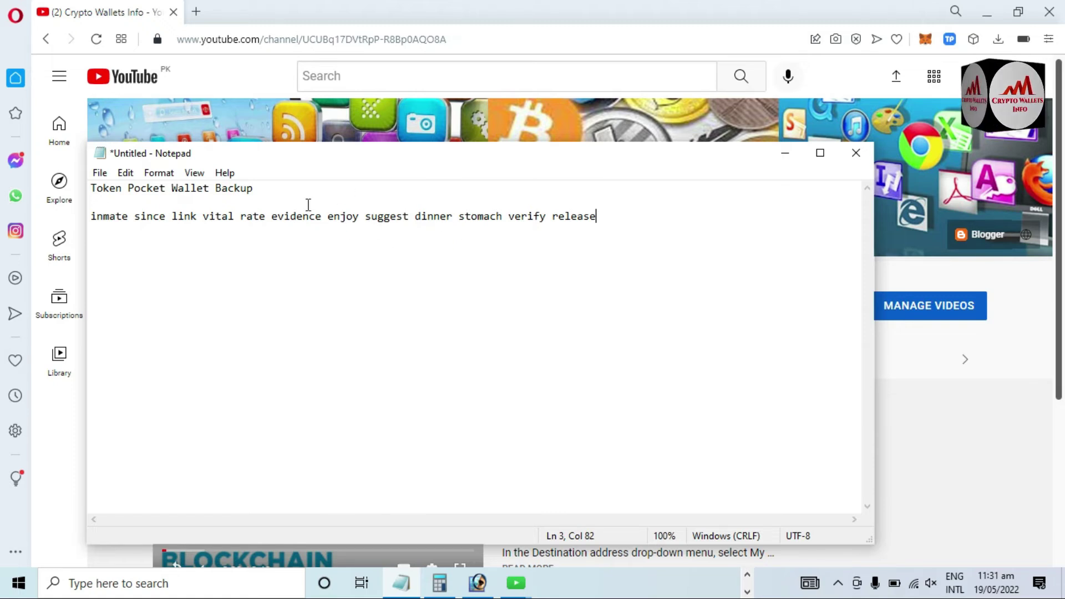
left_click(601, 220)
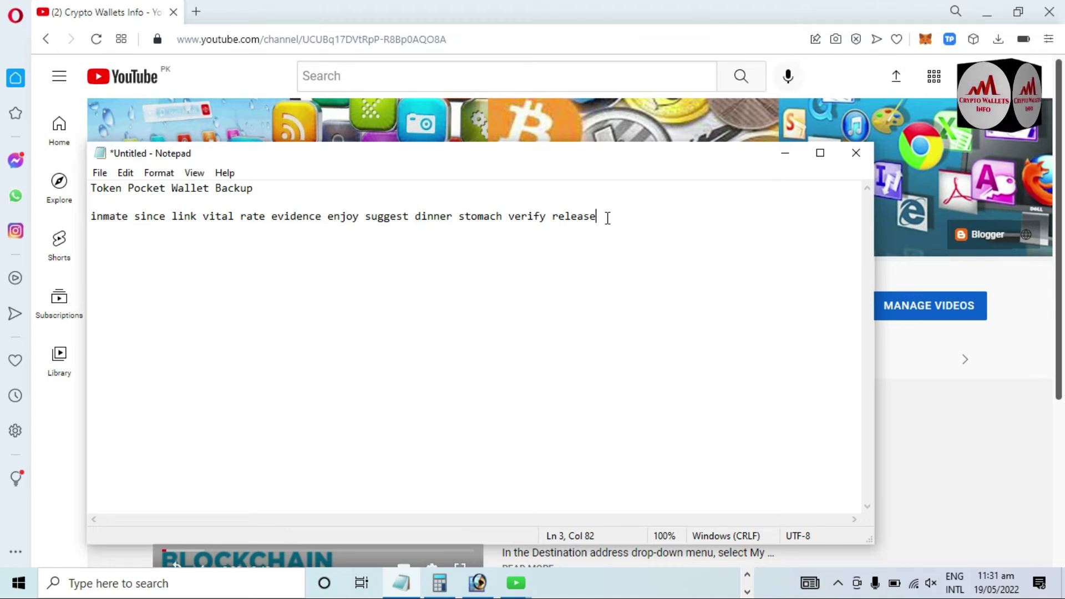
left_click(784, 155)
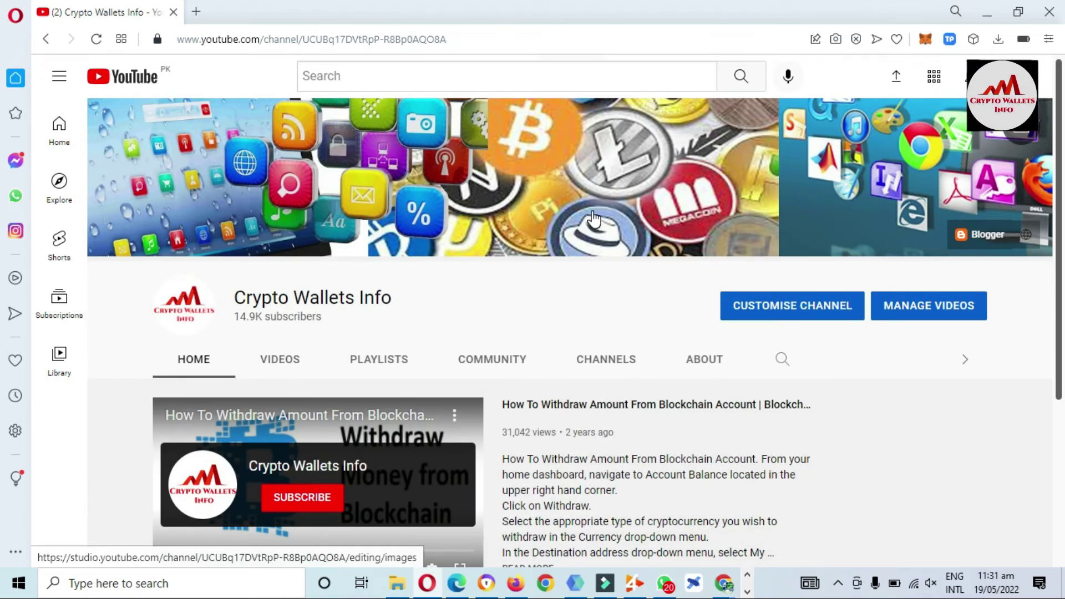
Step: Highlight the Crypto Wallets Info and Best Cryptocurrency Wallets names while scrolling the channel page
left_click_drag(397, 299, 237, 303)
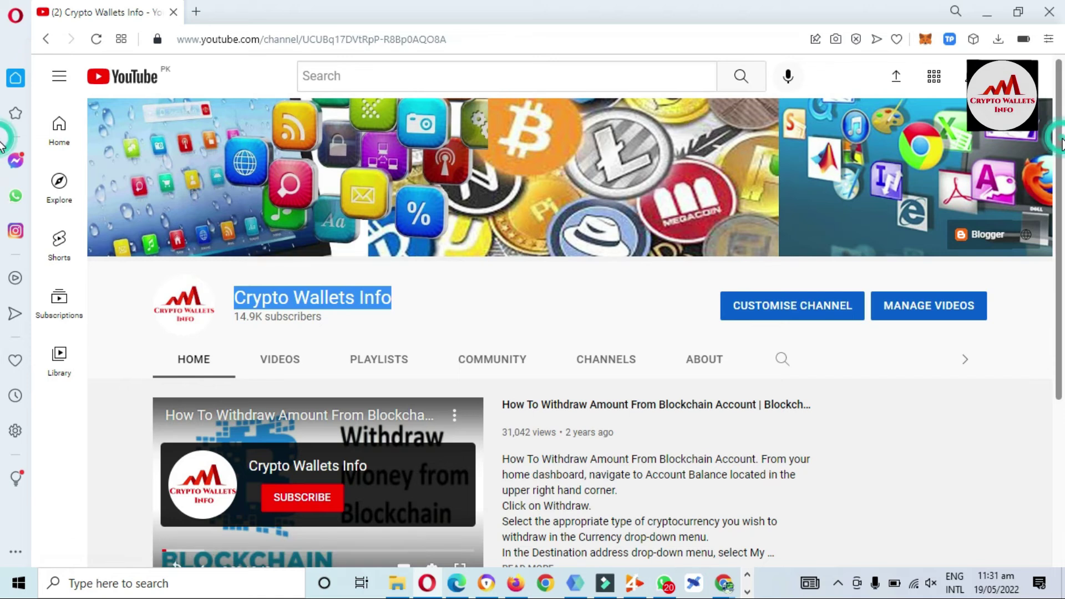
scroll(887, 278, "down", 4)
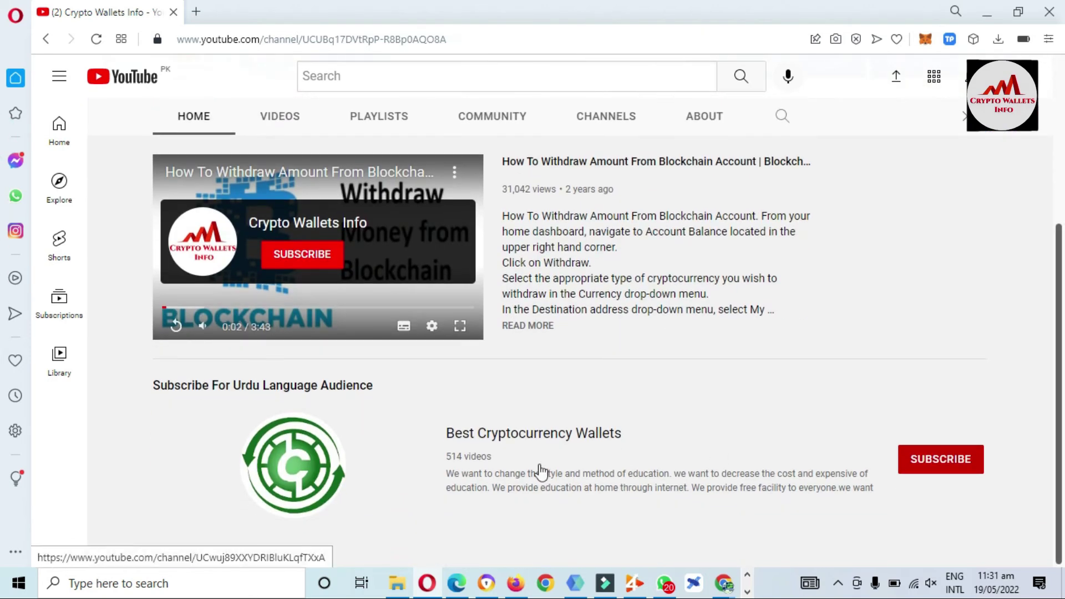
left_click_drag(436, 427, 631, 425)
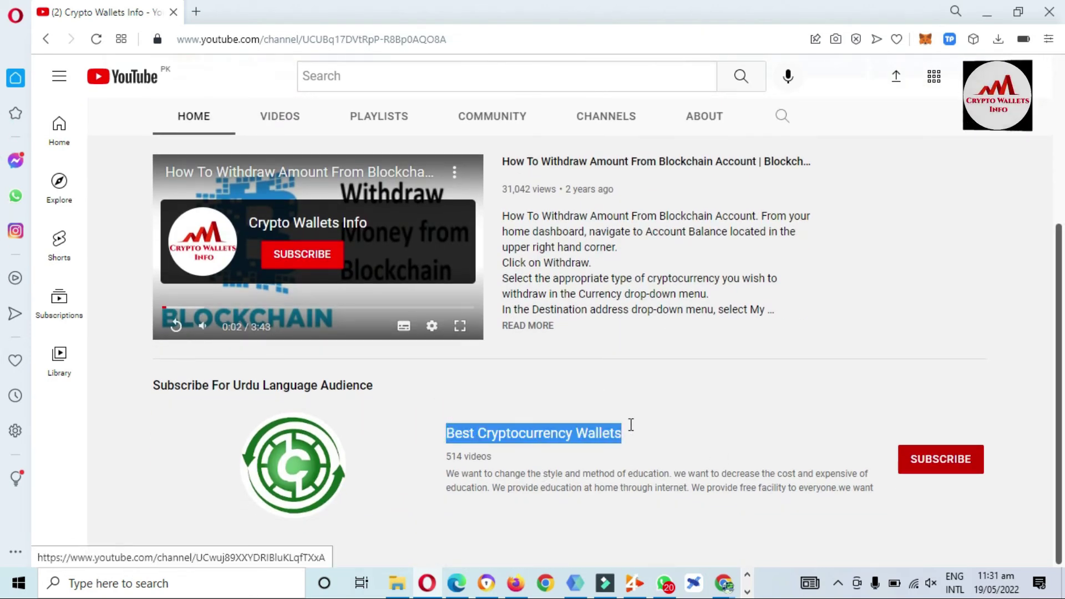
scroll(532, 333, "up", 4)
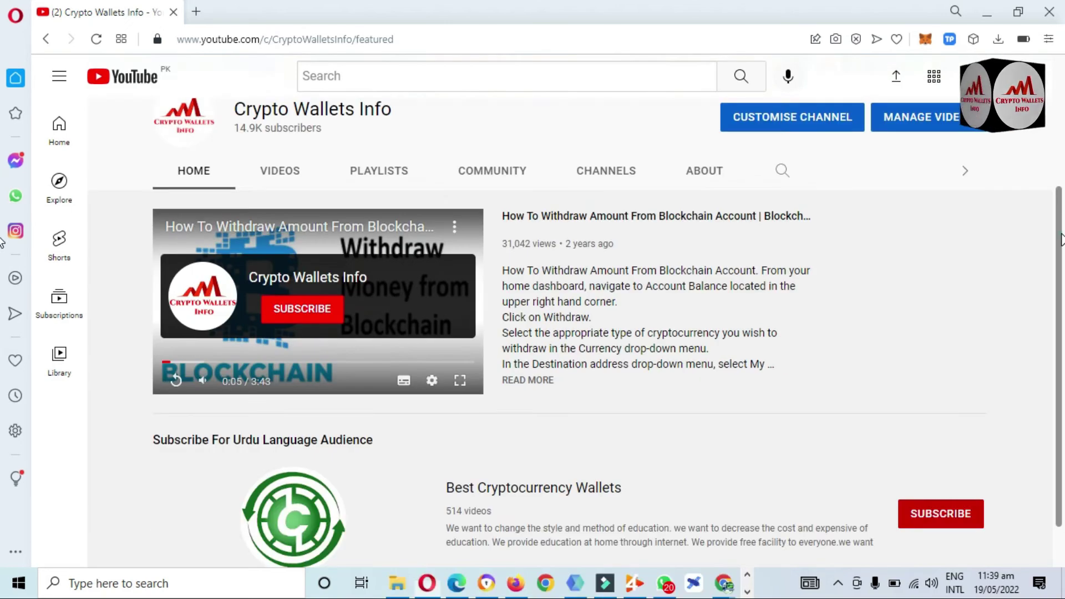
scroll(407, 321, "up", 4)
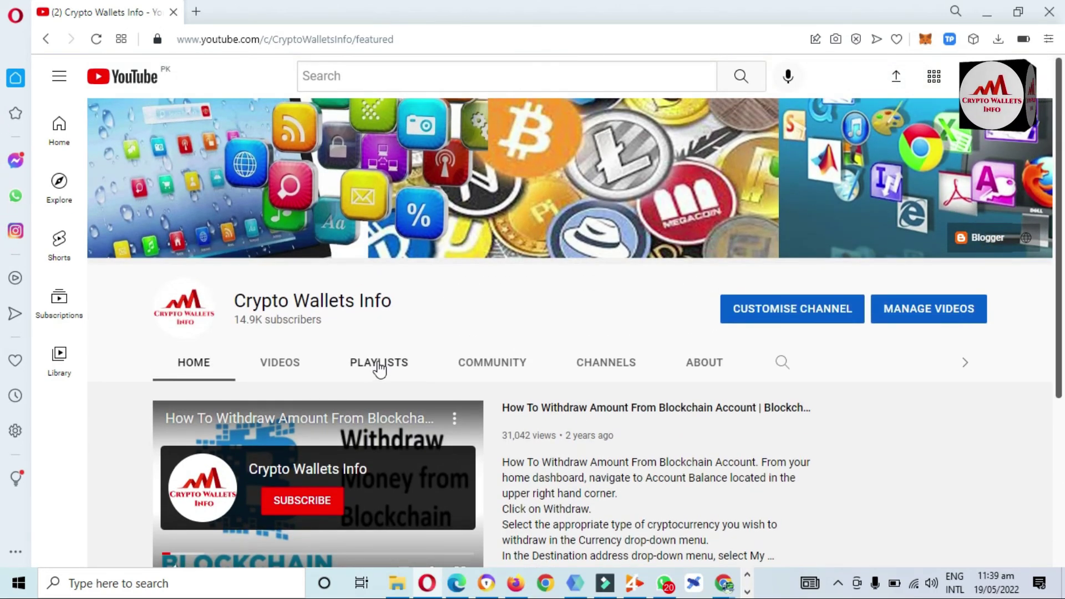
Step: Open the channel's Playlists tab listing TOKEN POCKET WALLET and MY ALL VIDEOS
left_click(379, 366)
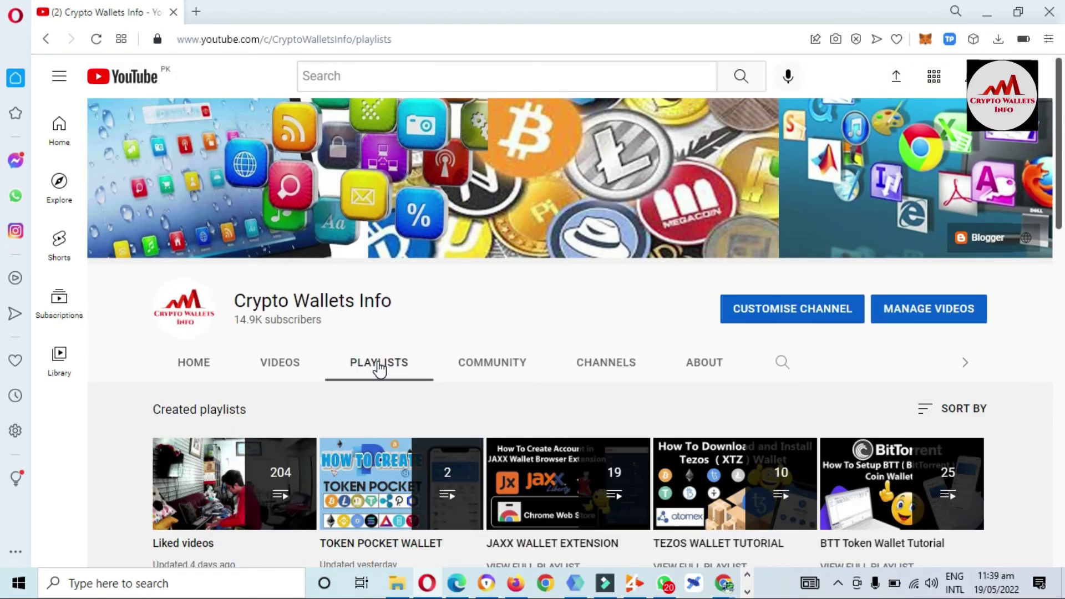
left_click_drag(1060, 99, 1062, 133)
scroll(1061, 393, "up", 3)
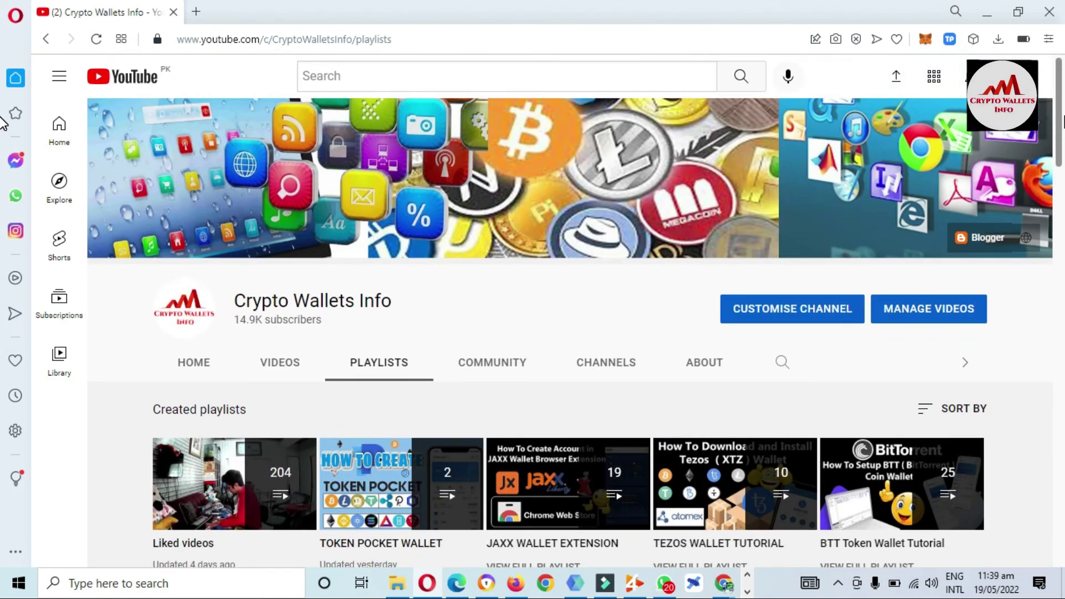